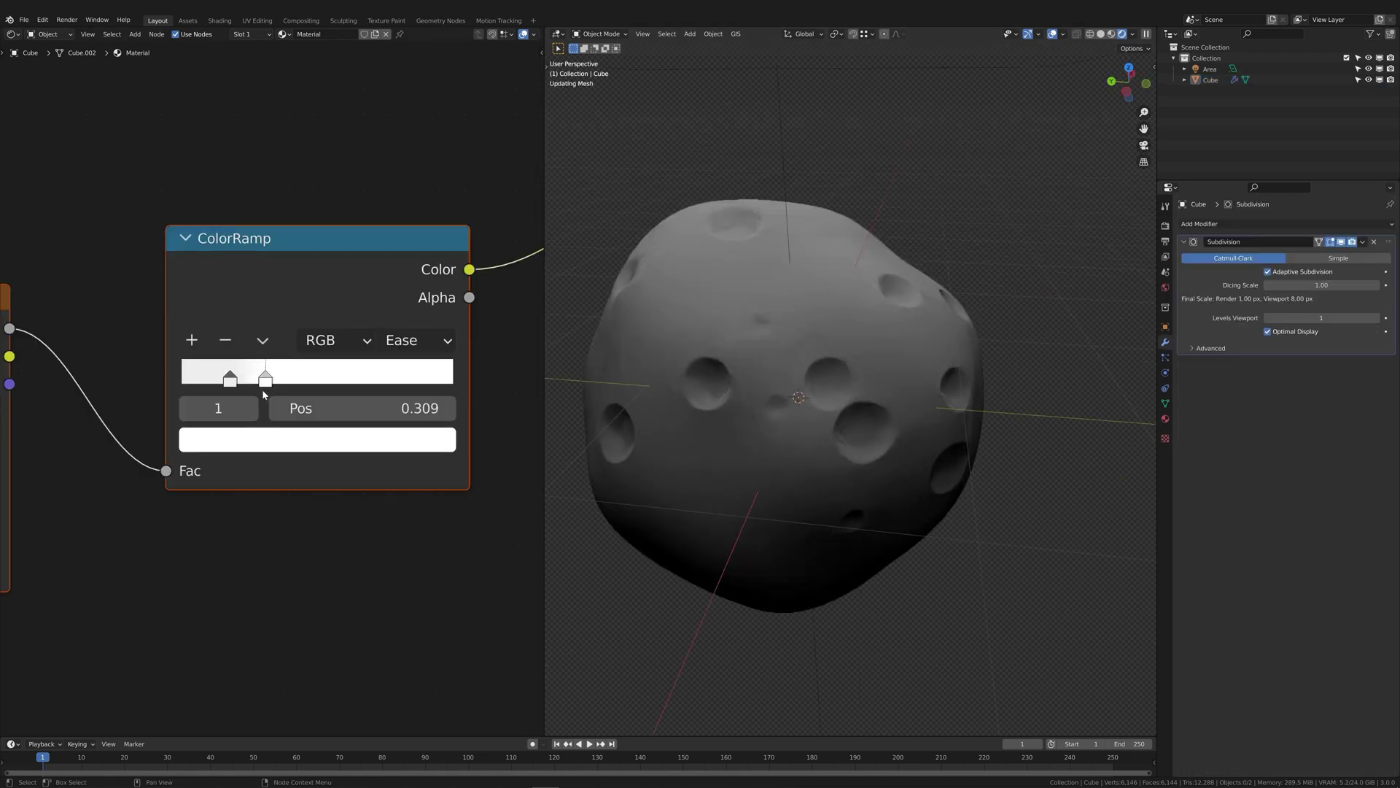
- Shift the ColorRamp stop left to shrink the craters, then view the rock rows from above
{"action": "left_click_drag", "start_coordinate": [263, 394], "coordinate": [259, 397]}
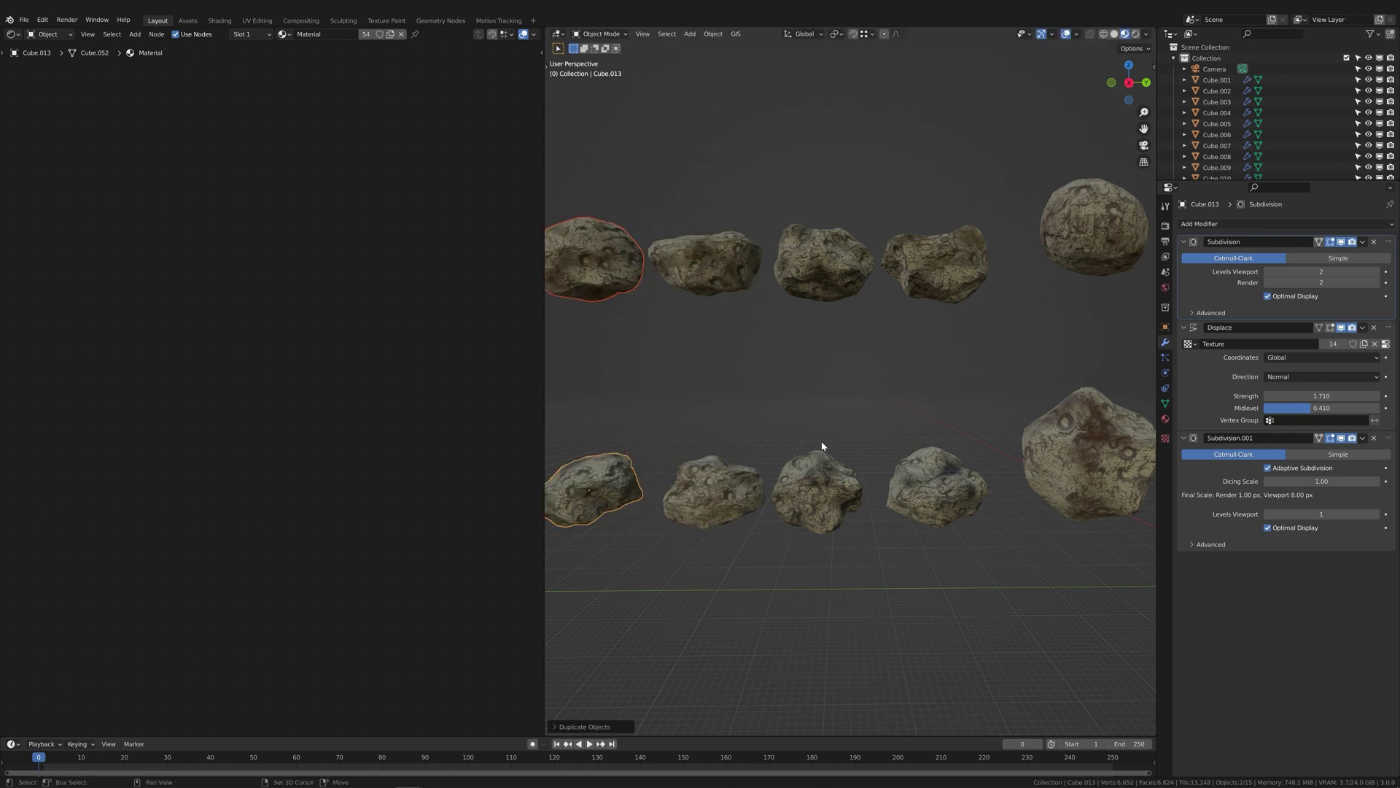
{"action": "scroll", "coordinate": [856, 461], "scroll_direction": "down", "scroll_amount": 6}
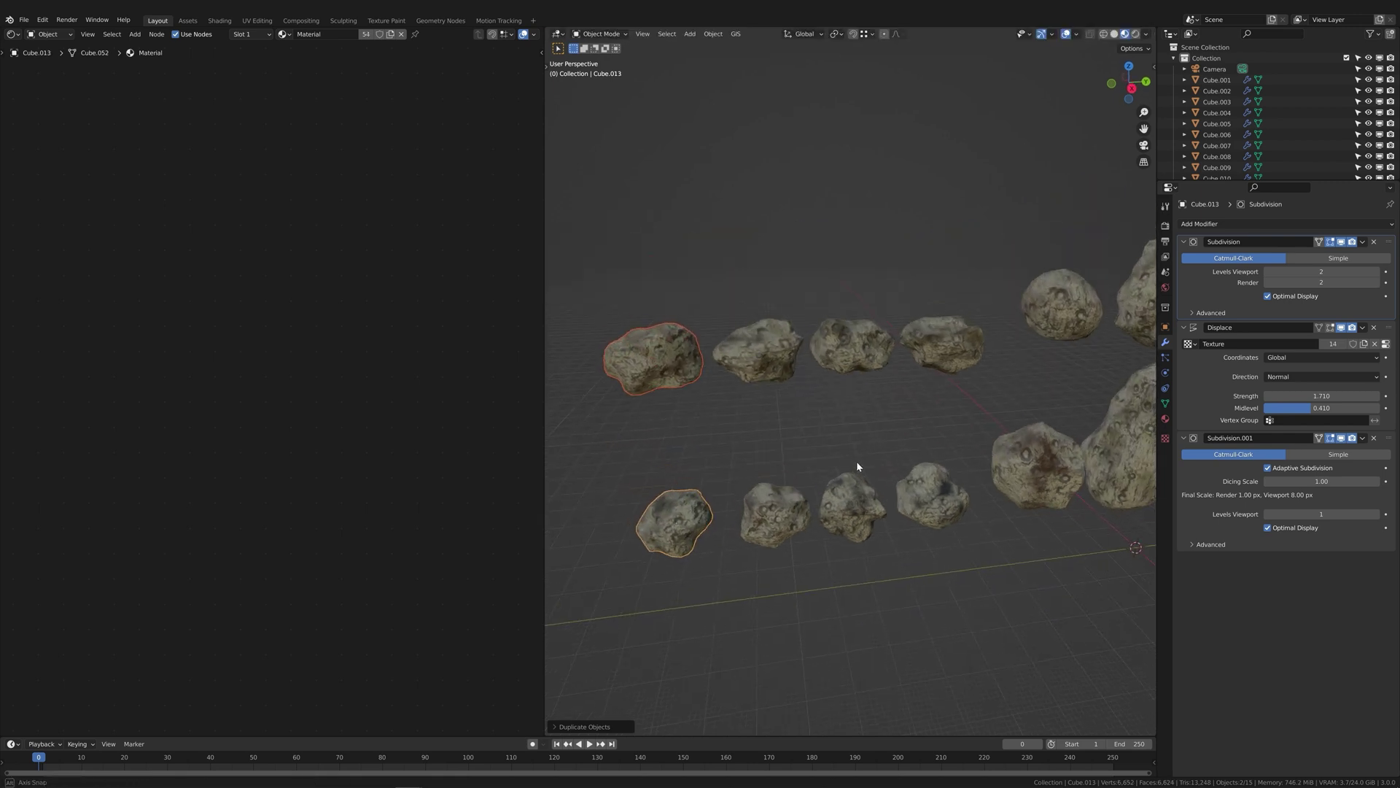
{"action": "scroll", "coordinate": [887, 467], "scroll_direction": "up", "scroll_amount": 5}
{"action": "middle_click_drag", "start_coordinate": [887, 466], "coordinate": [849, 396]}
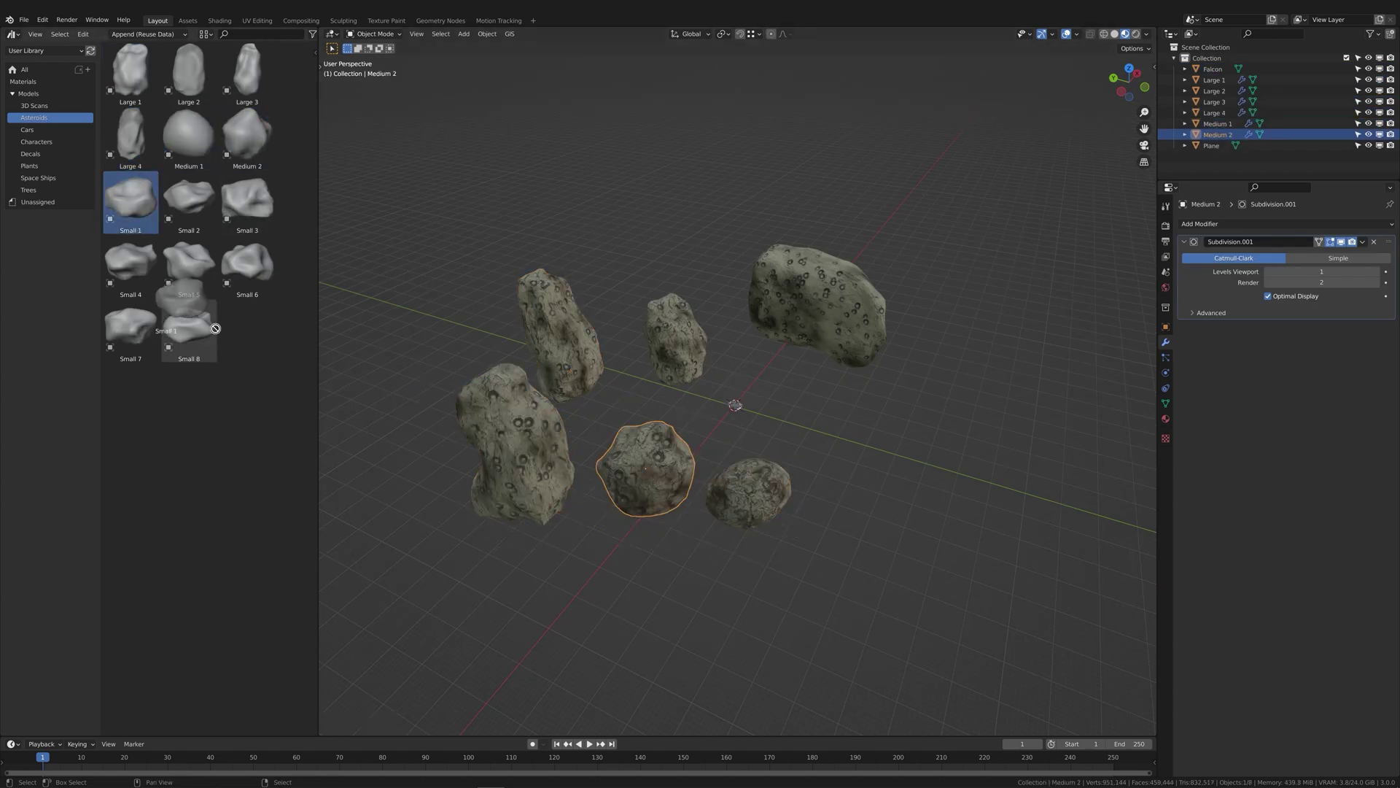
- Add small library asteroids and a camera, then reshape the flight curve in top and side views
{"action": "left_click_drag", "start_coordinate": [283, 323], "coordinate": [591, 590]}
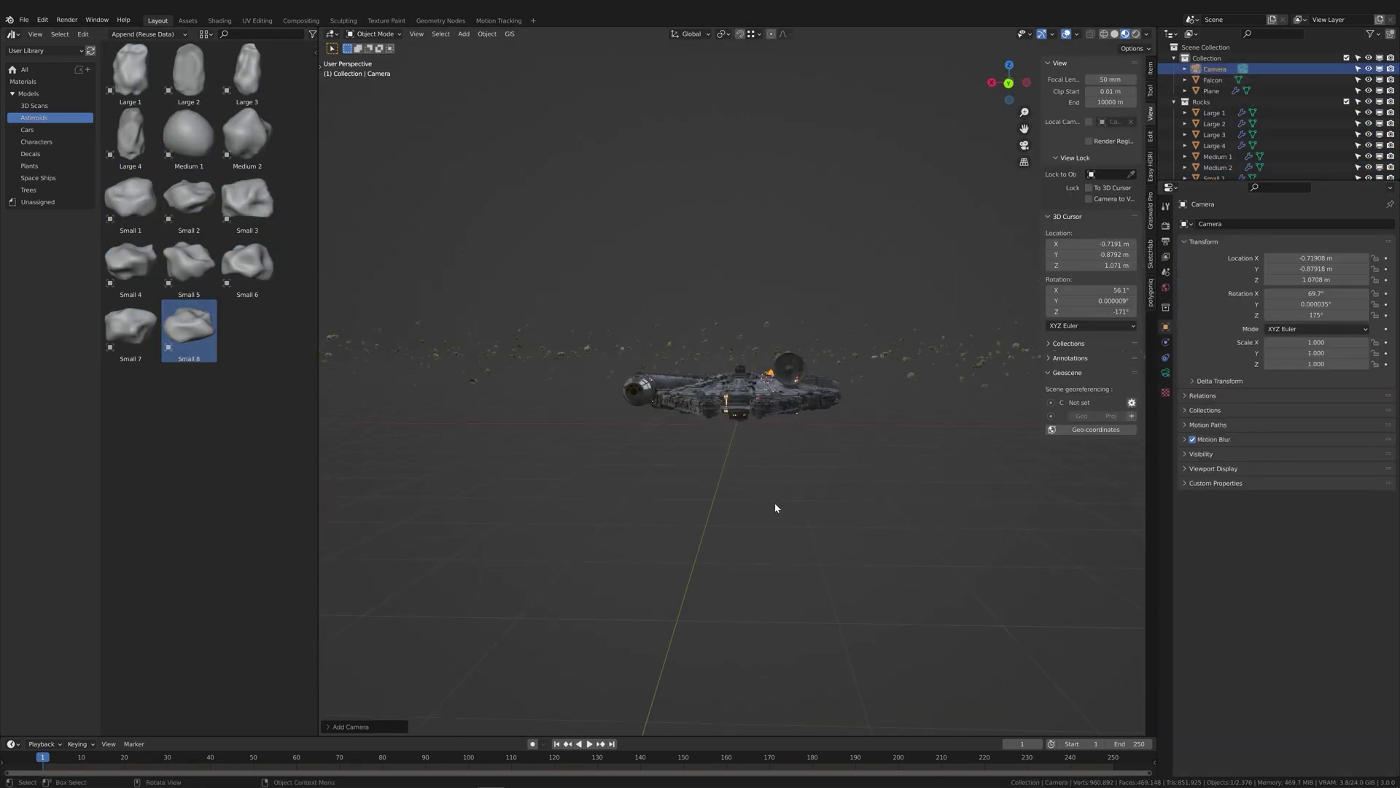
{"action": "key", "text": "ctrl+alt+KP_0"}
{"action": "scroll", "coordinate": [913, 332], "scroll_direction": "up", "scroll_amount": 3}
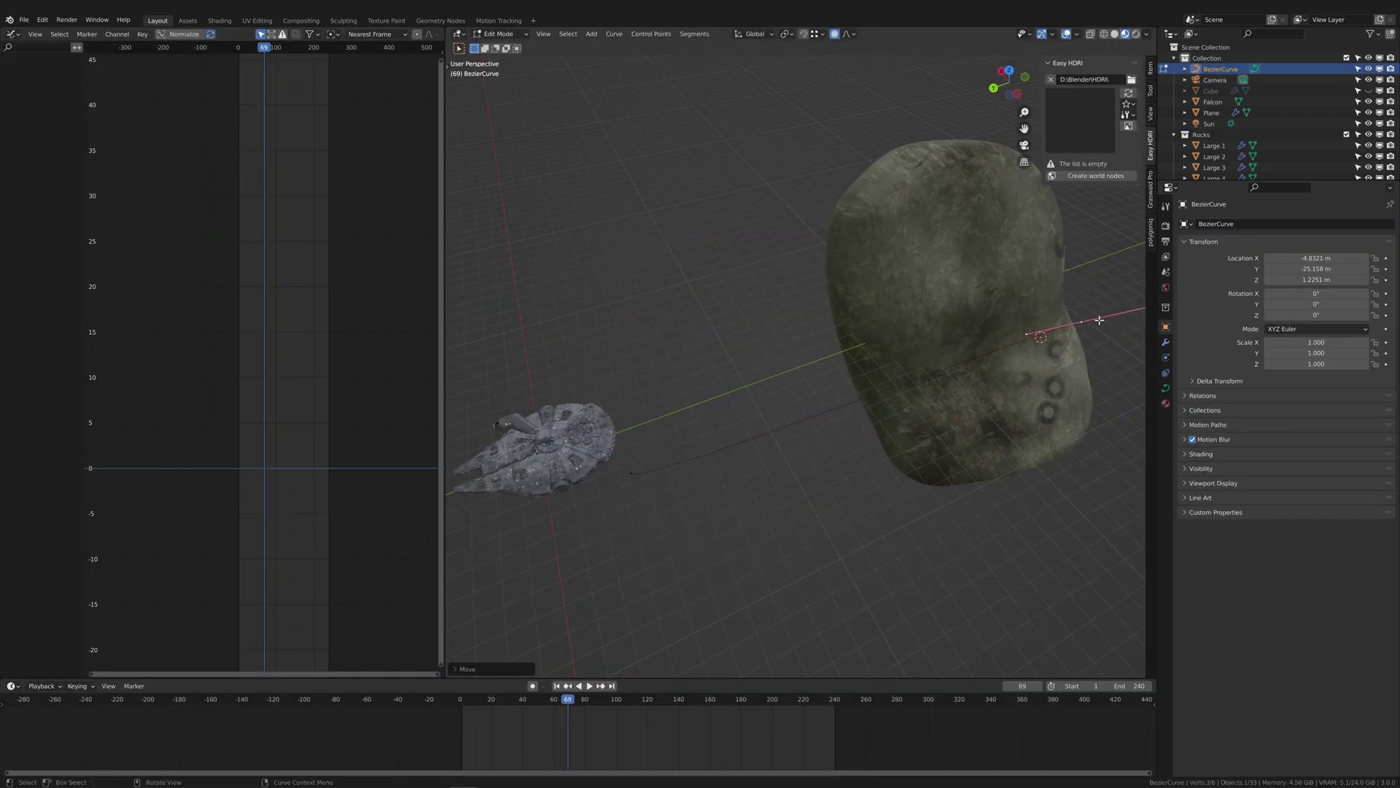
{"action": "key", "text": "KP_7"}
{"action": "key", "text": "g"}
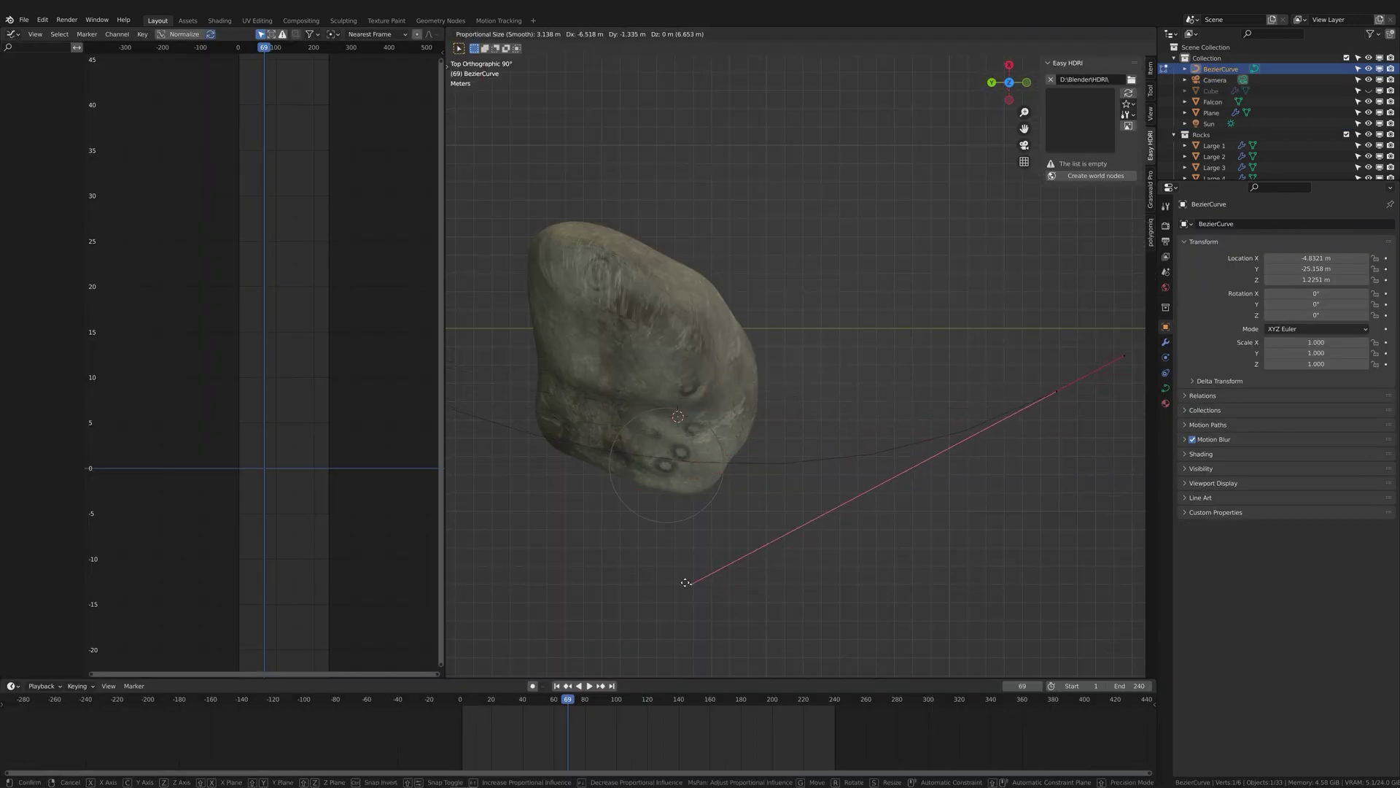
{"action": "key", "text": "ctrl+KP_3"}
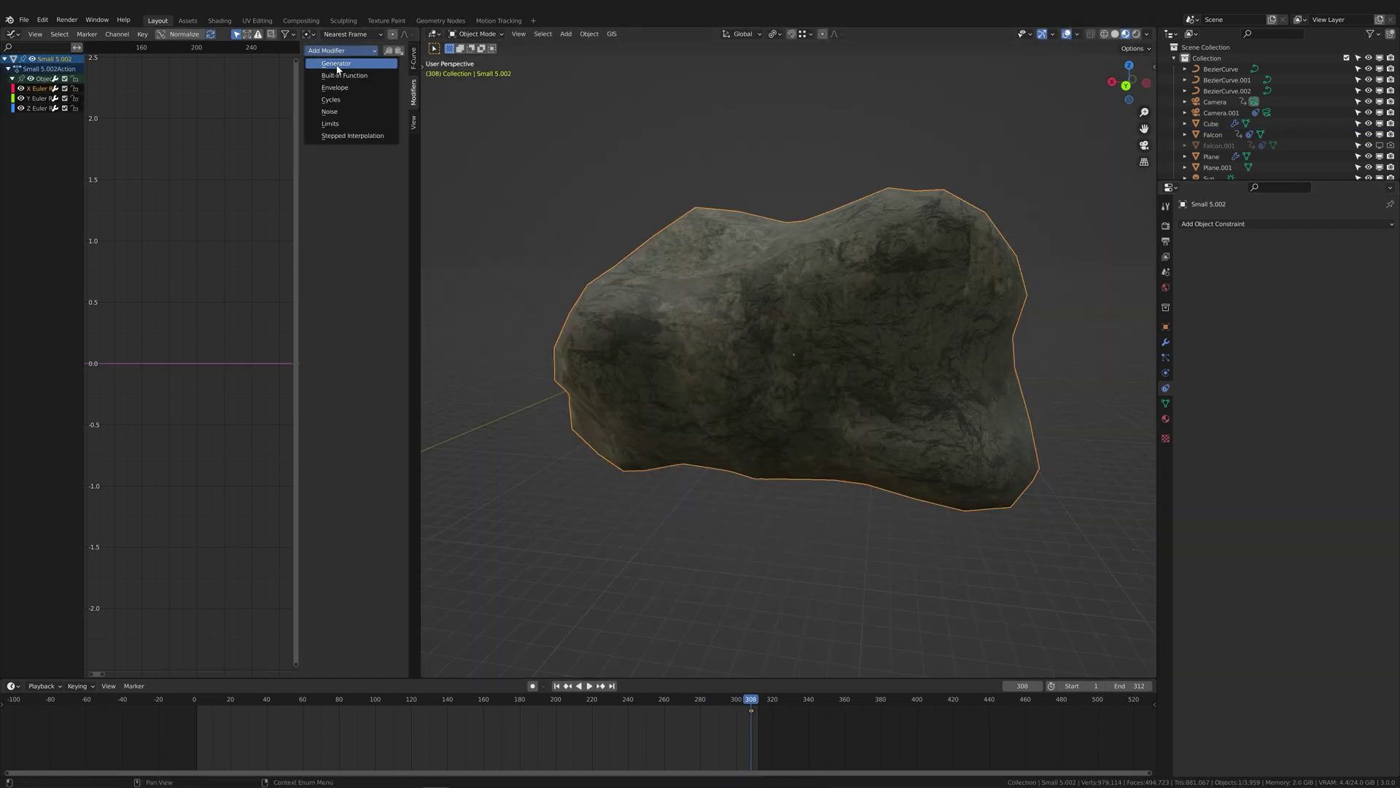
- Add a Generator modifier to the small rock's rotation F-curve so it spins steadily
{"action": "left_click", "coordinate": [343, 64]}
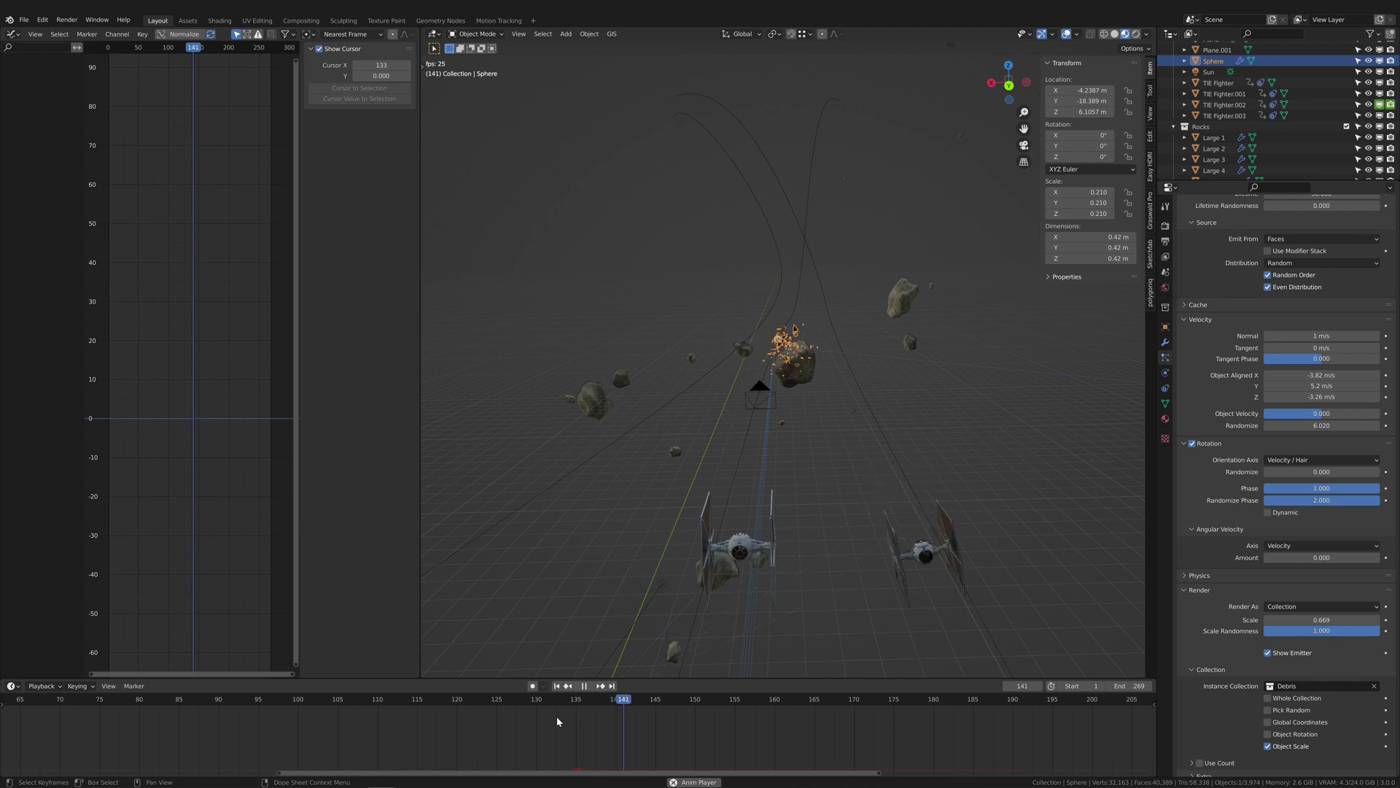
- Stop, rewind and replay the explosion animation while viewing through the camera
{"action": "key", "text": "space"}
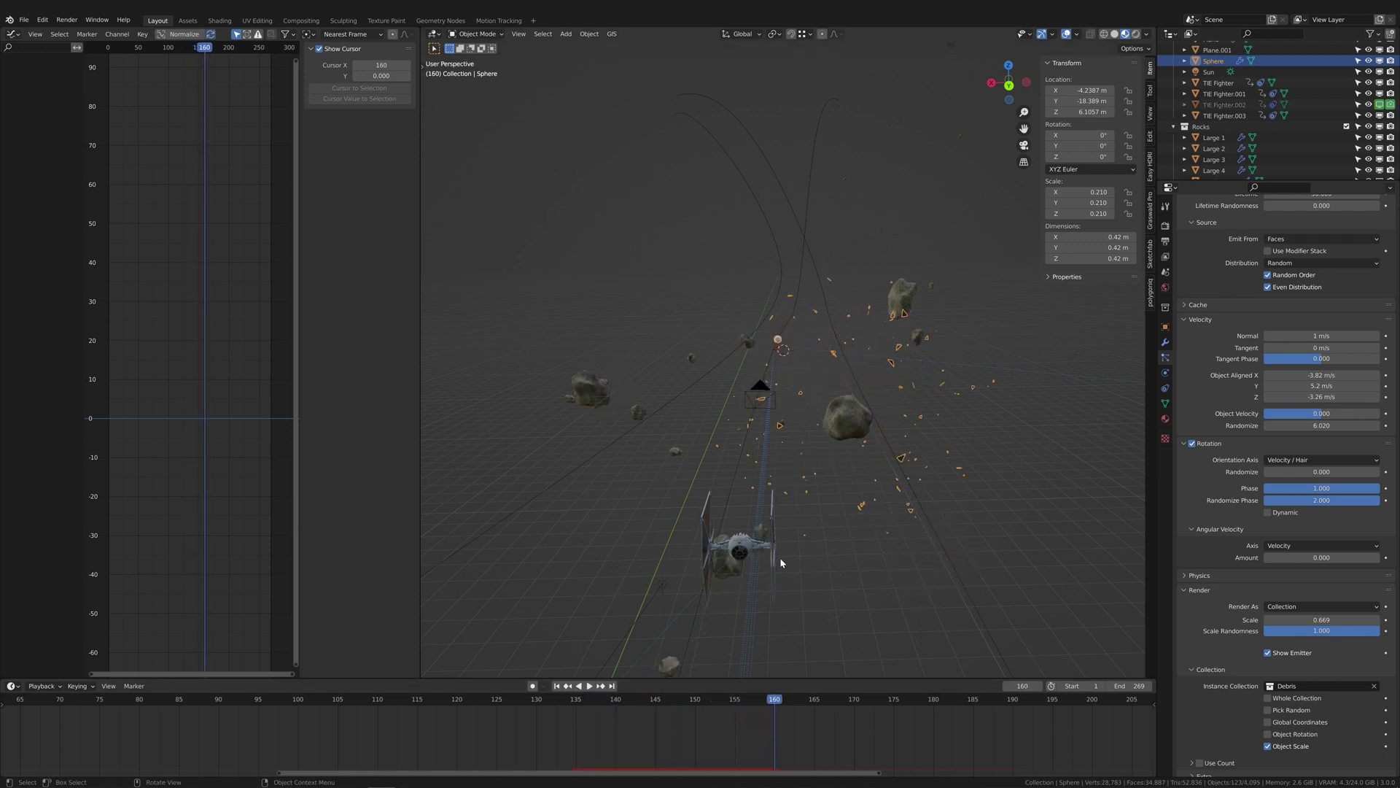
{"action": "key", "text": "KP_0"}
{"action": "left_click", "coordinate": [384, 704]}
{"action": "key", "text": "space"}
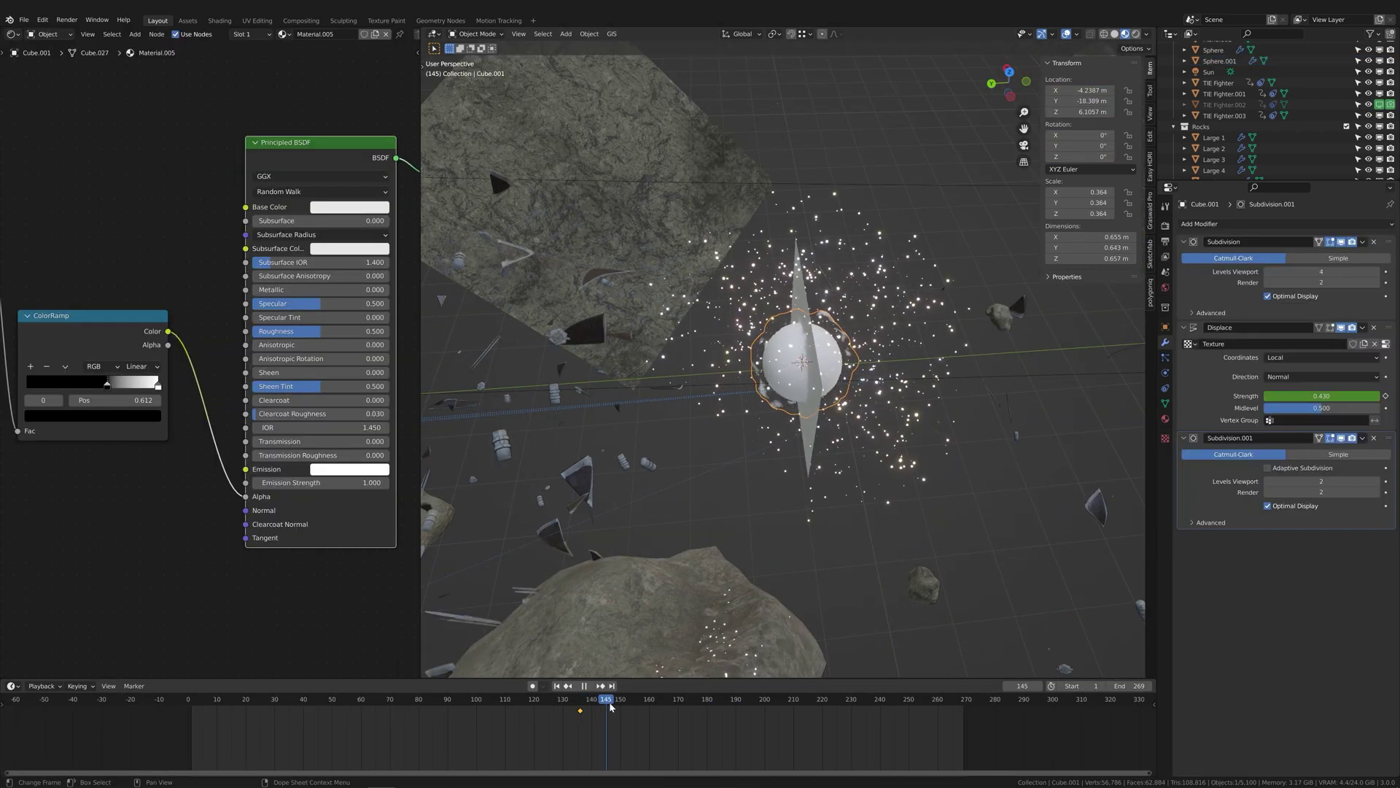
- Raise the Displace strength for longer explosion spikes, scrub the frames, and show its material
{"action": "left_click_drag", "start_coordinate": [1322, 396], "coordinate": [1364, 396]}
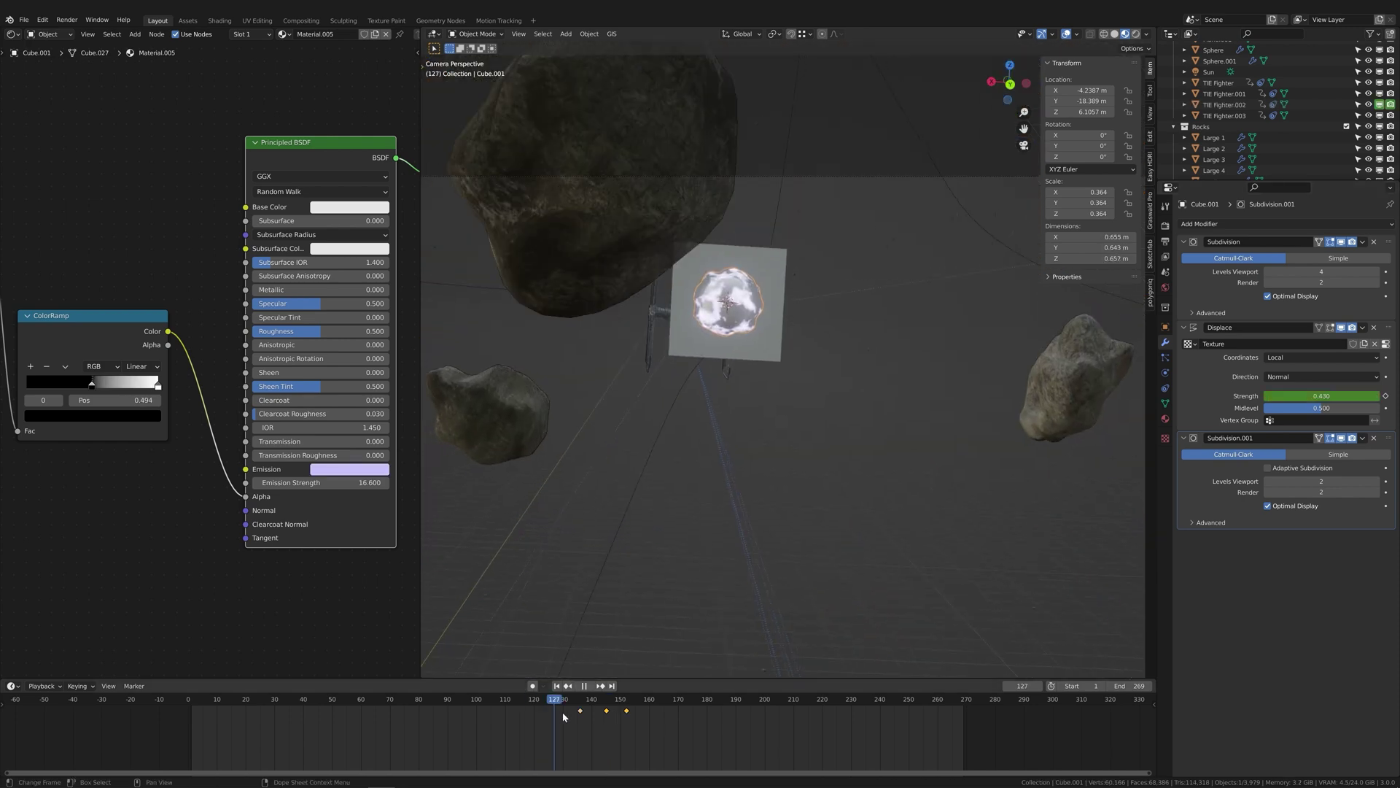
{"action": "left_click_drag", "start_coordinate": [565, 716], "coordinate": [600, 718]}
{"action": "left_click", "coordinate": [1166, 418]}
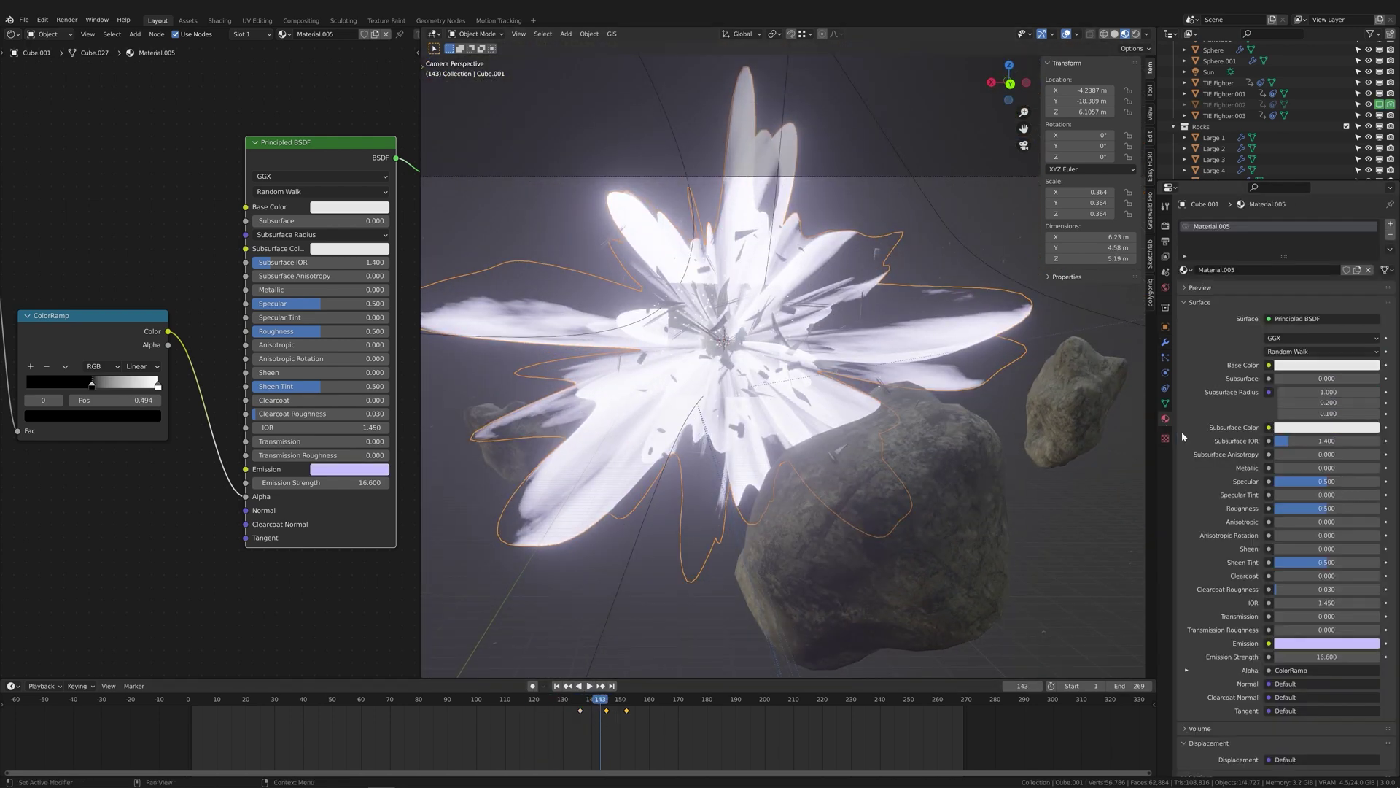
{"action": "left_click", "coordinate": [1199, 288]}
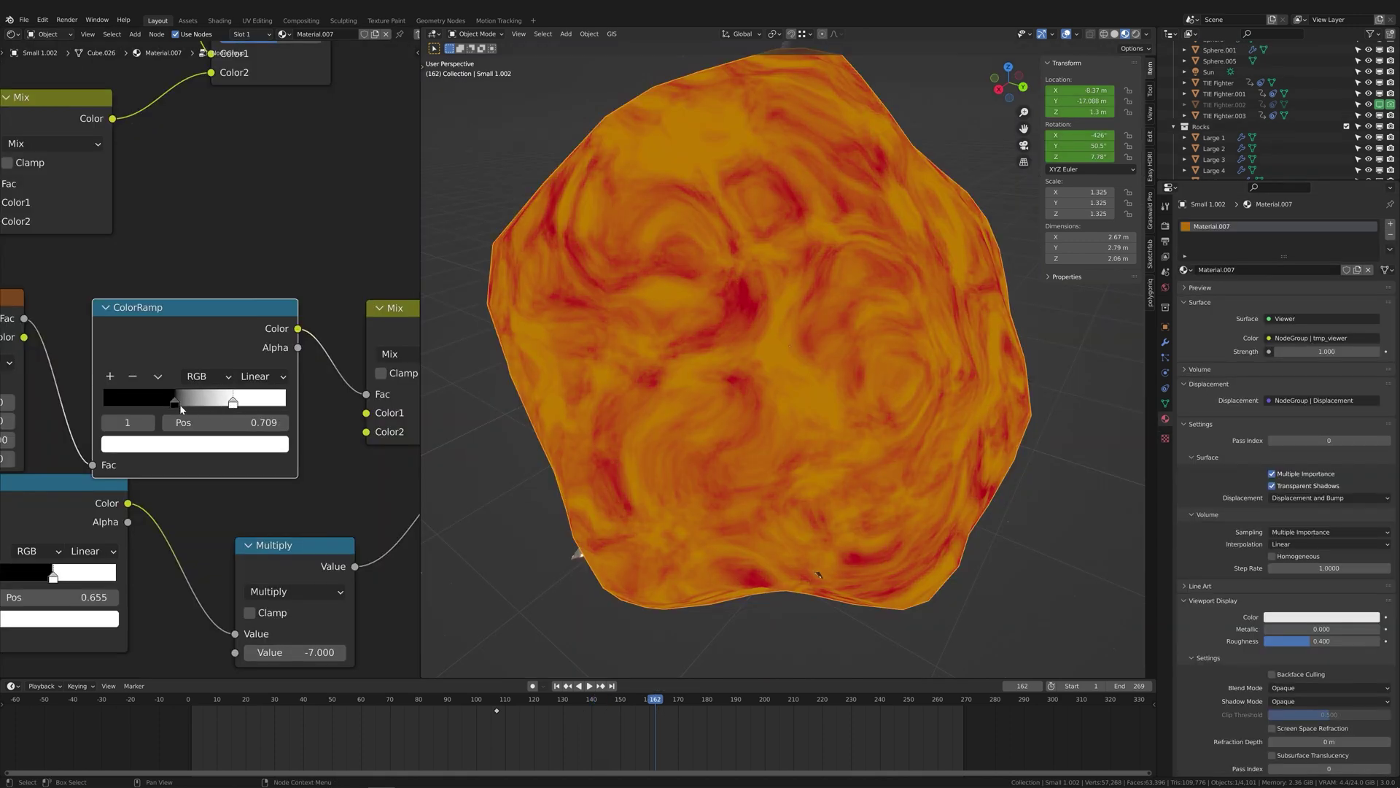
- Move the fire ColorRamp's black stop right for a more orange glow and save Shot3.blend
{"action": "left_click_drag", "start_coordinate": [181, 409], "coordinate": [193, 410]}
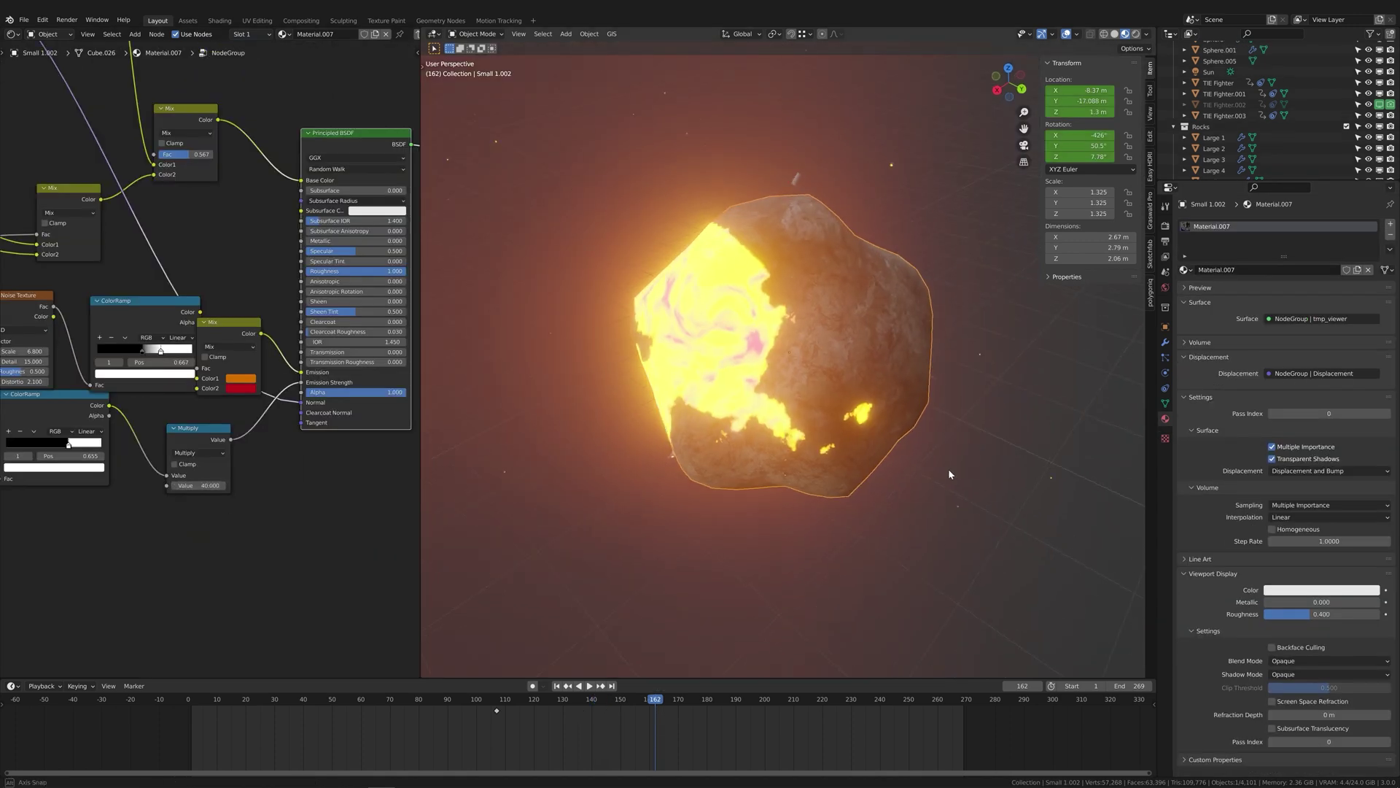
{"action": "scroll", "coordinate": [948, 474], "scroll_direction": "up", "scroll_amount": 3}
{"action": "scroll", "coordinate": [949, 474], "scroll_direction": "down", "scroll_amount": 3}
{"action": "scroll", "coordinate": [302, 438], "scroll_direction": "up", "scroll_amount": 2}
{"action": "key", "text": "ctrl+s"}
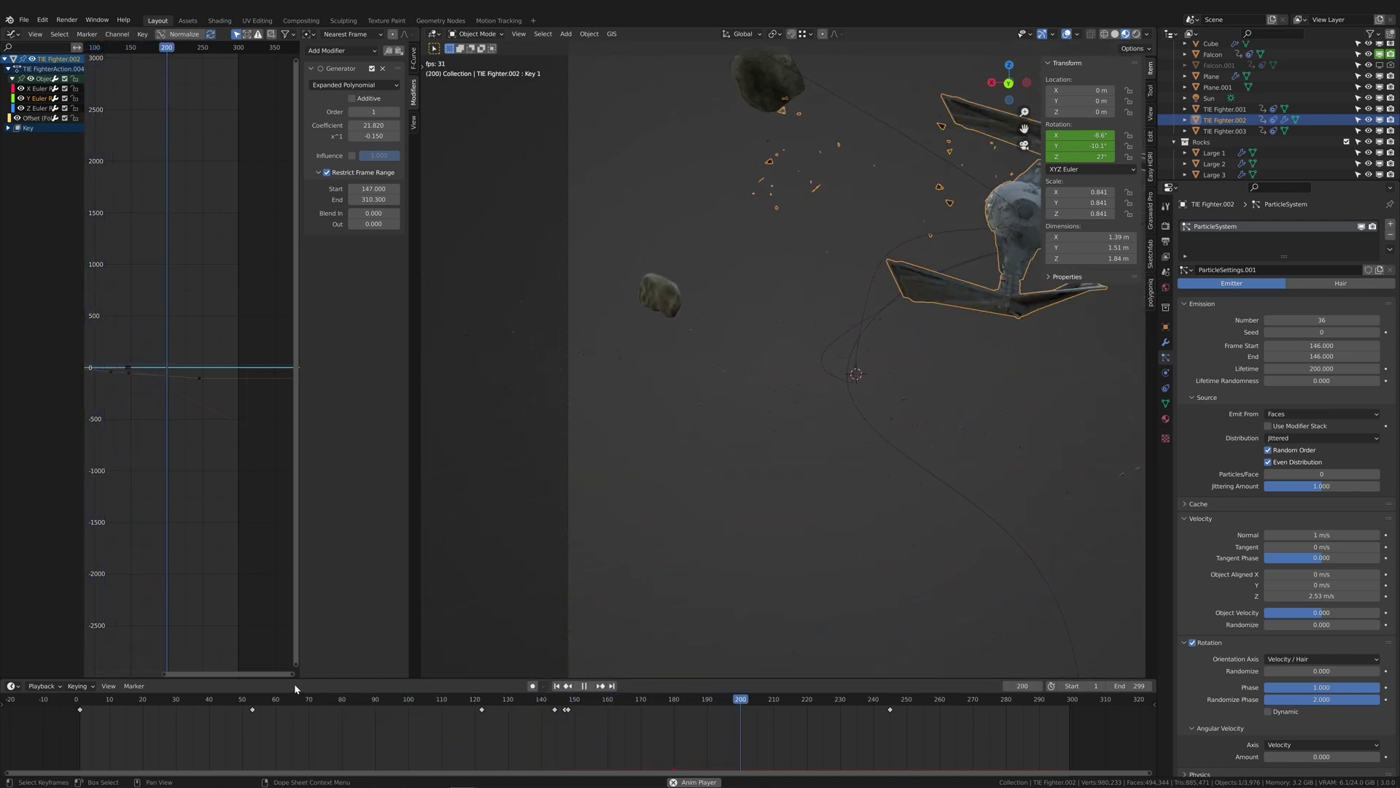
- Pause playback to review the TIE fighter and the shaking shot
{"action": "key", "text": "space"}
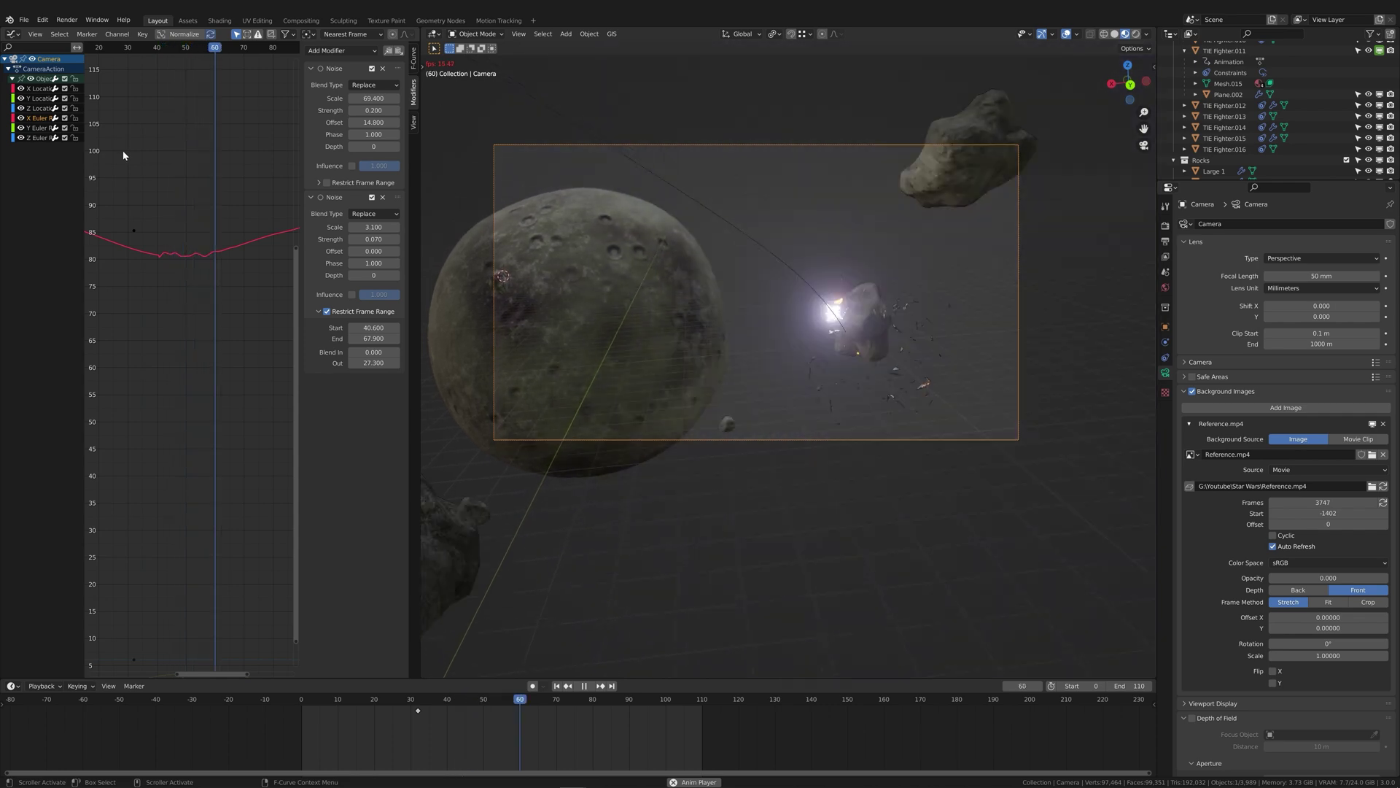
{"action": "key", "text": "space"}
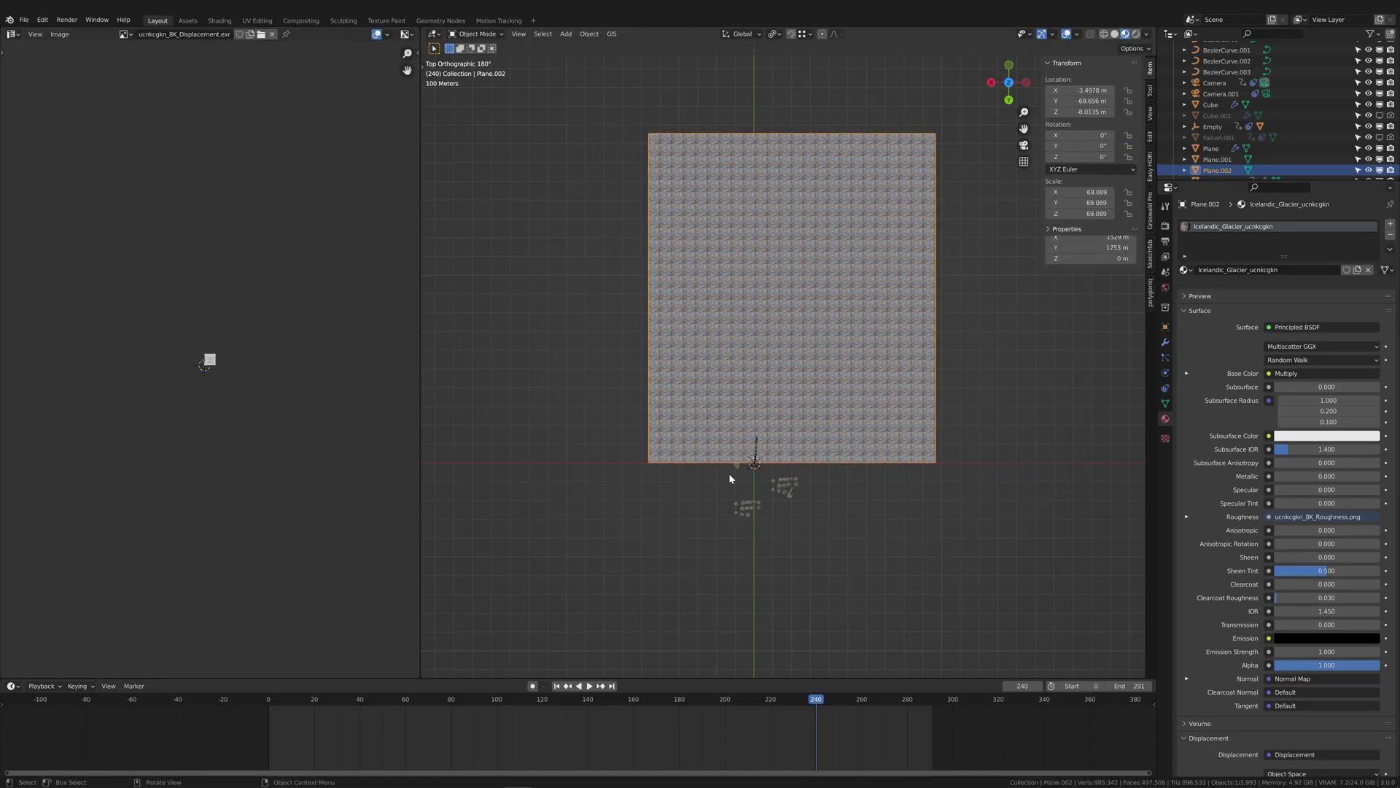
- Set the Uber Mapping node's Mosaic Noise to 1.0 to hide tiling, inspecting the rocky ground
{"action": "middle_click_drag", "start_coordinate": [729, 473], "coordinate": [806, 390]}
{"action": "scroll", "coordinate": [784, 431], "scroll_direction": "up", "scroll_amount": 4}
{"action": "scroll", "coordinate": [785, 430], "scroll_direction": "down", "scroll_amount": 3}
{"action": "scroll", "coordinate": [806, 390], "scroll_direction": "up", "scroll_amount": 3}
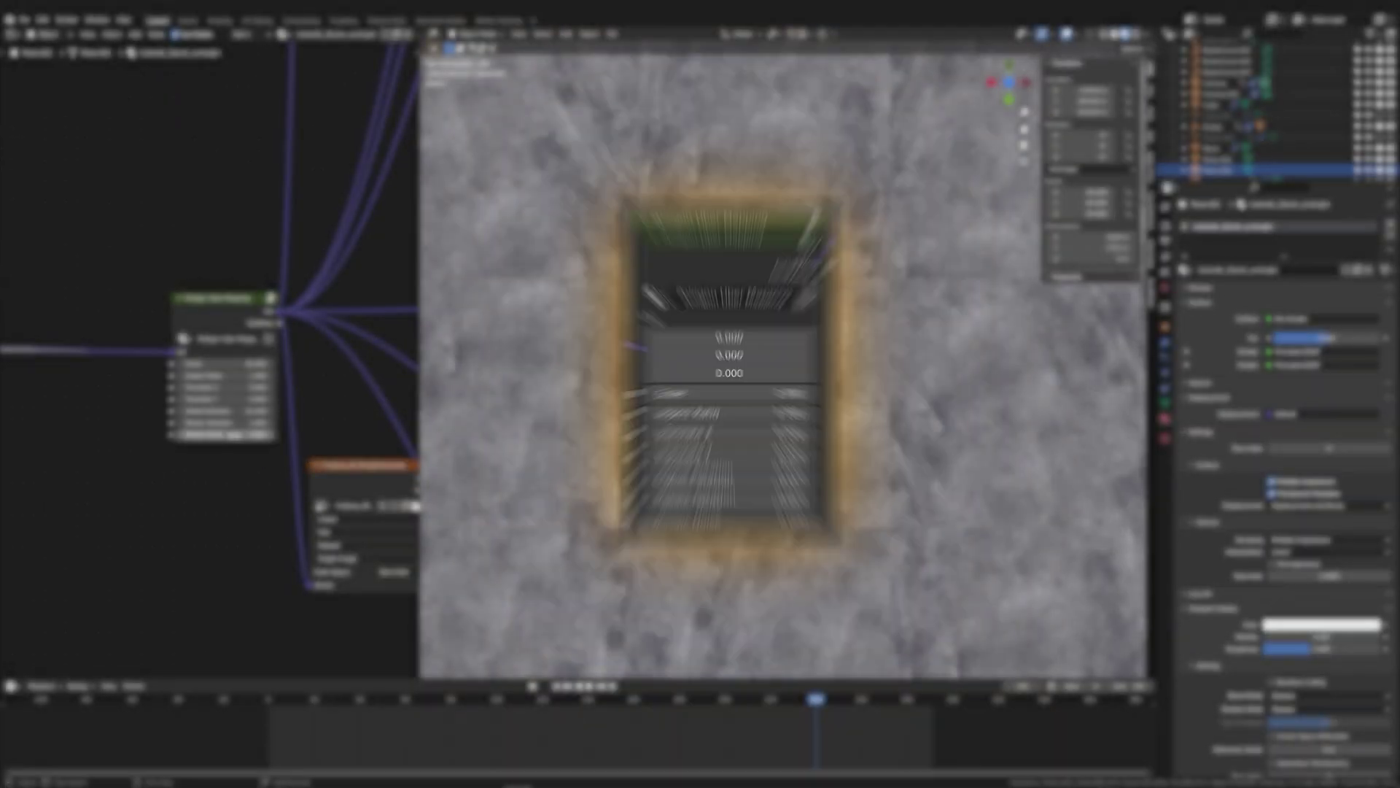
{"action": "left_click_drag", "start_coordinate": [219, 434], "coordinate": [270, 434]}
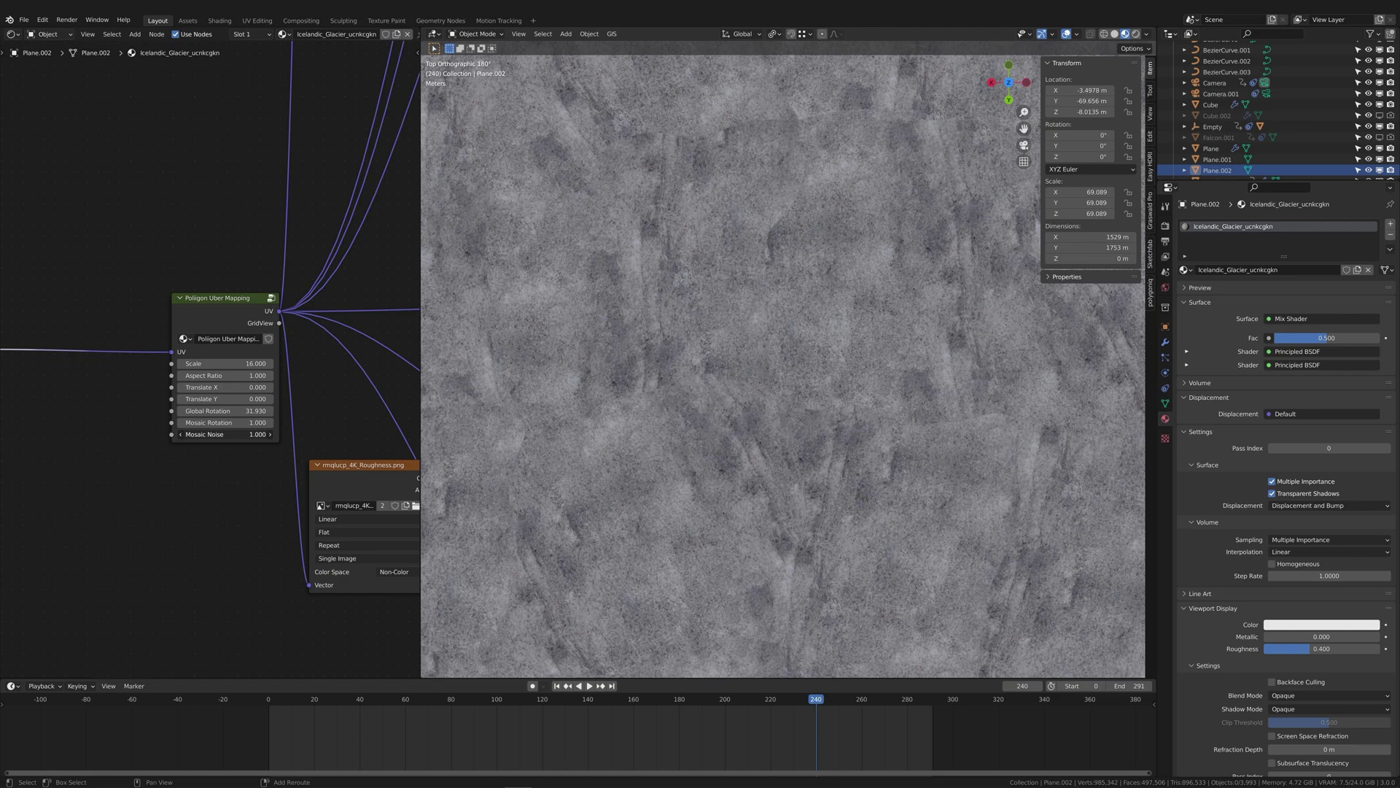
{"action": "middle_click_drag", "start_coordinate": [810, 431], "coordinate": [844, 337]}
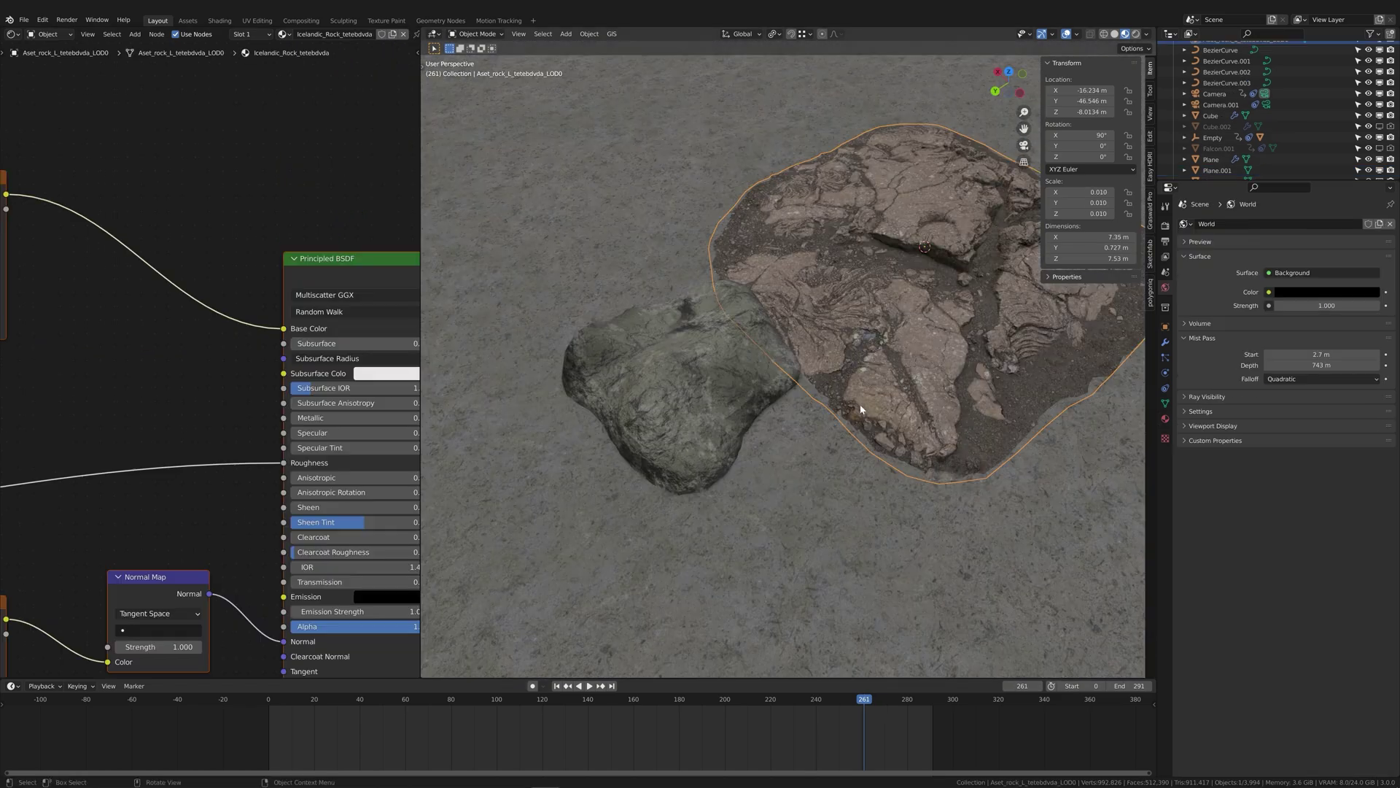
{"action": "middle_click_drag", "start_coordinate": [861, 410], "coordinate": [850, 408]}
{"action": "scroll", "coordinate": [247, 413], "scroll_direction": "down", "scroll_amount": 3}
{"action": "scroll", "coordinate": [247, 412], "scroll_direction": "up", "scroll_amount": 2}
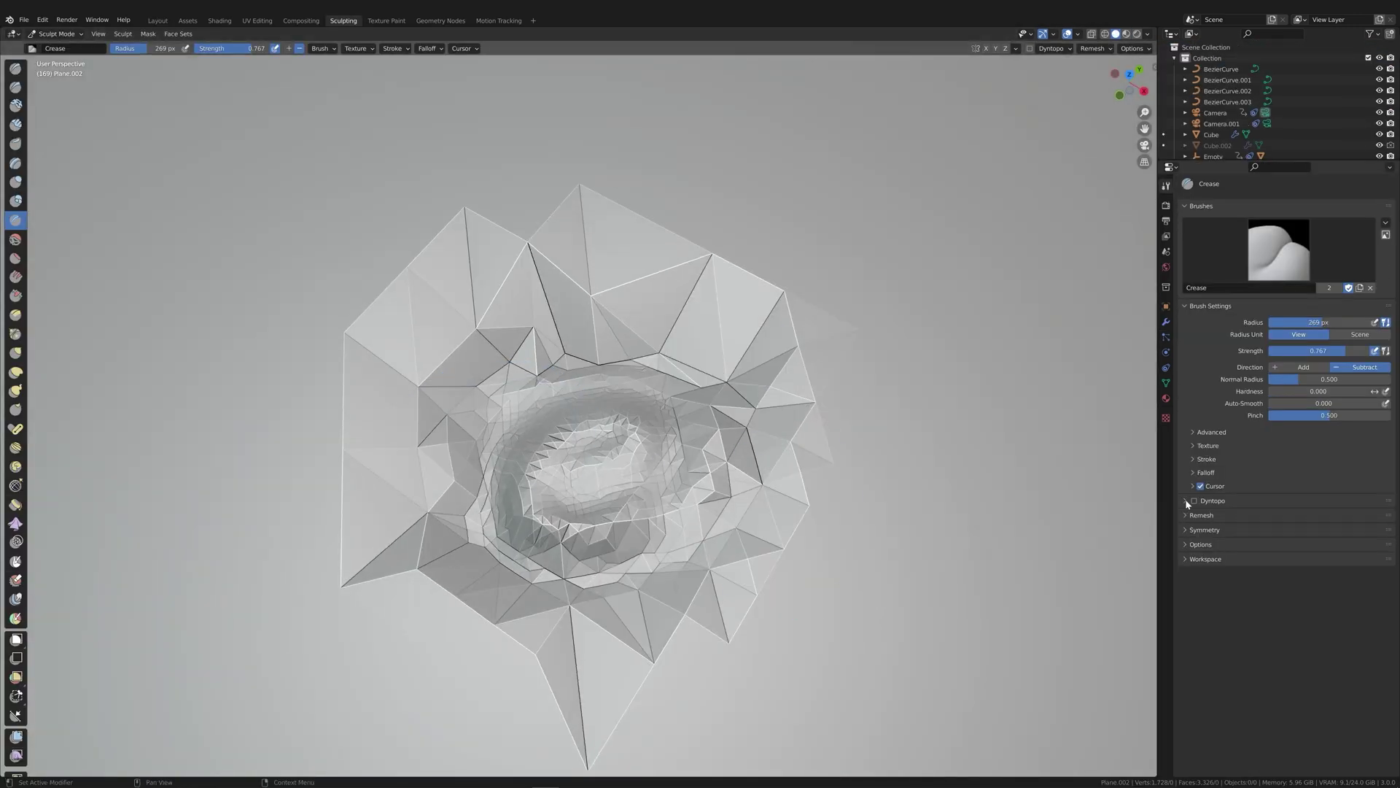
- Enable Dyntopo in Sculpt Mode for detailed crater sculpting
{"action": "left_click", "coordinate": [1194, 501]}
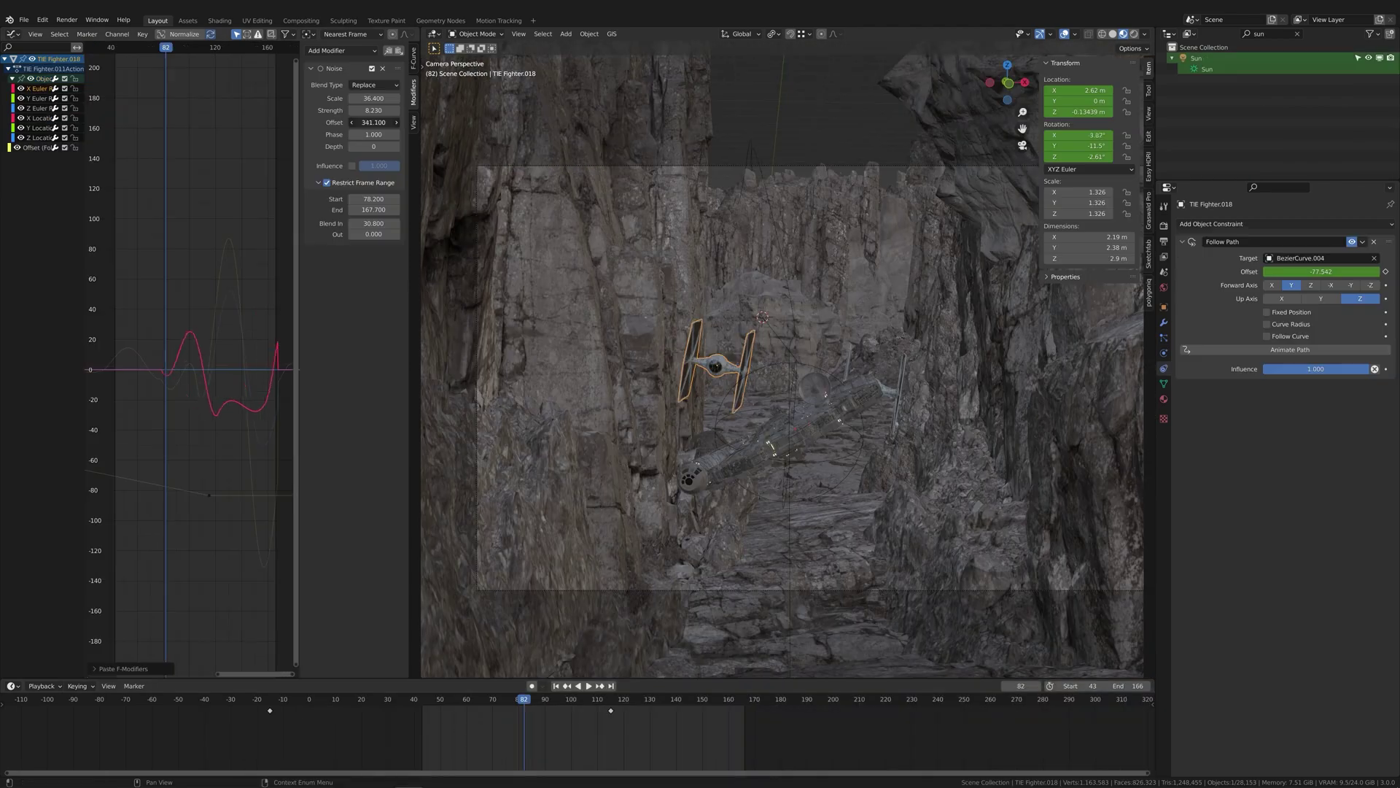
- Play back the animation to preview the TIE fighters chasing through the ravine
{"action": "key", "text": "space"}
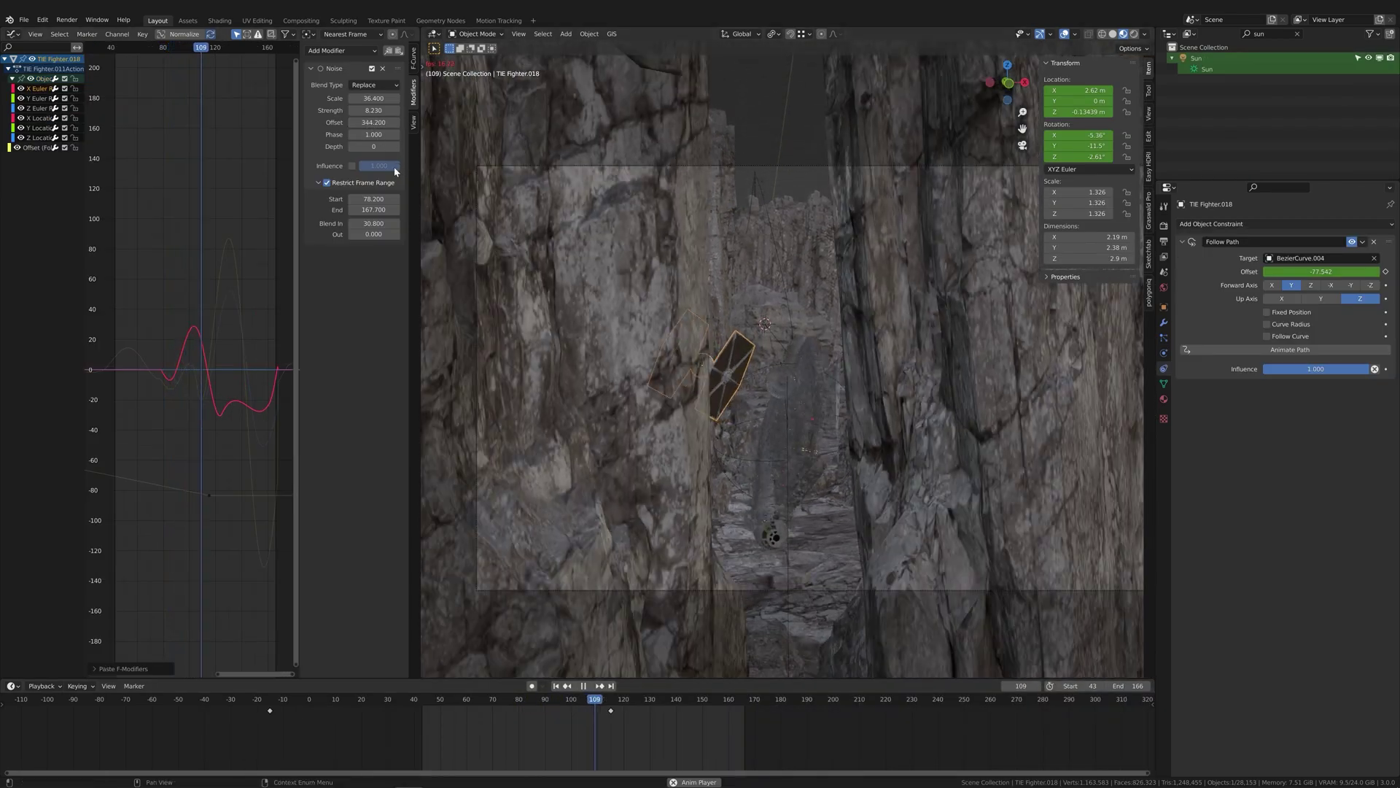